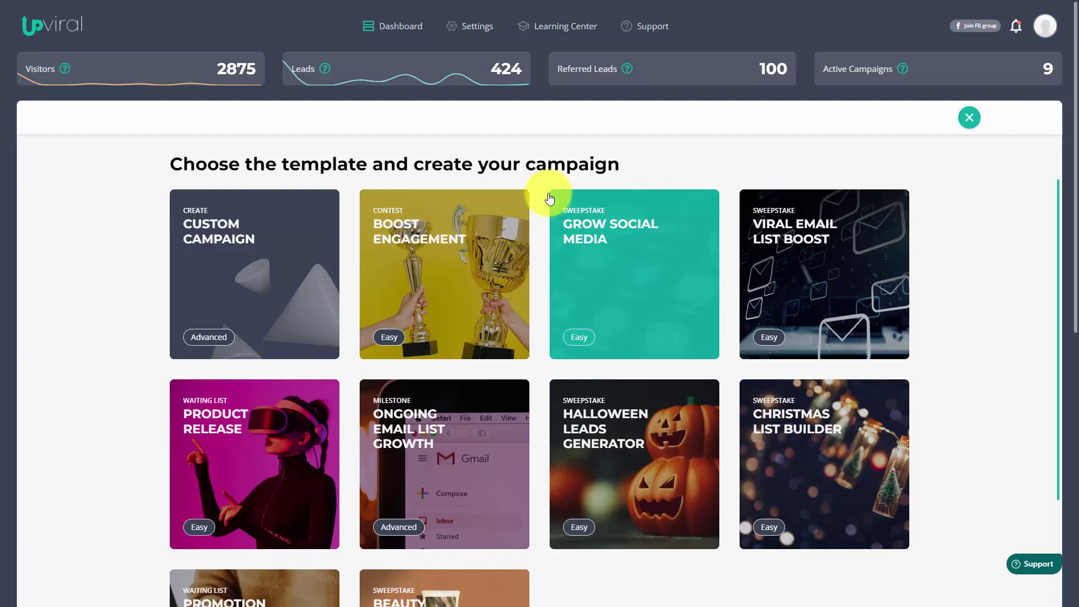
Look through the campaign templates and create a new campaign from the Custom Campaign template.
scroll(550, 196, "down", 2)
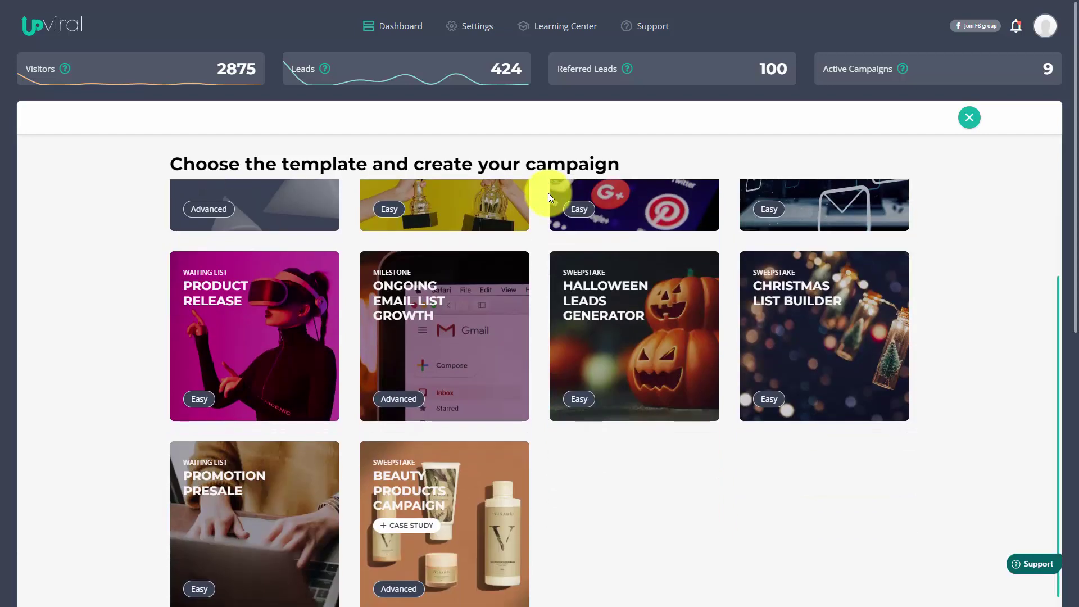
scroll(548, 193, "up", 2)
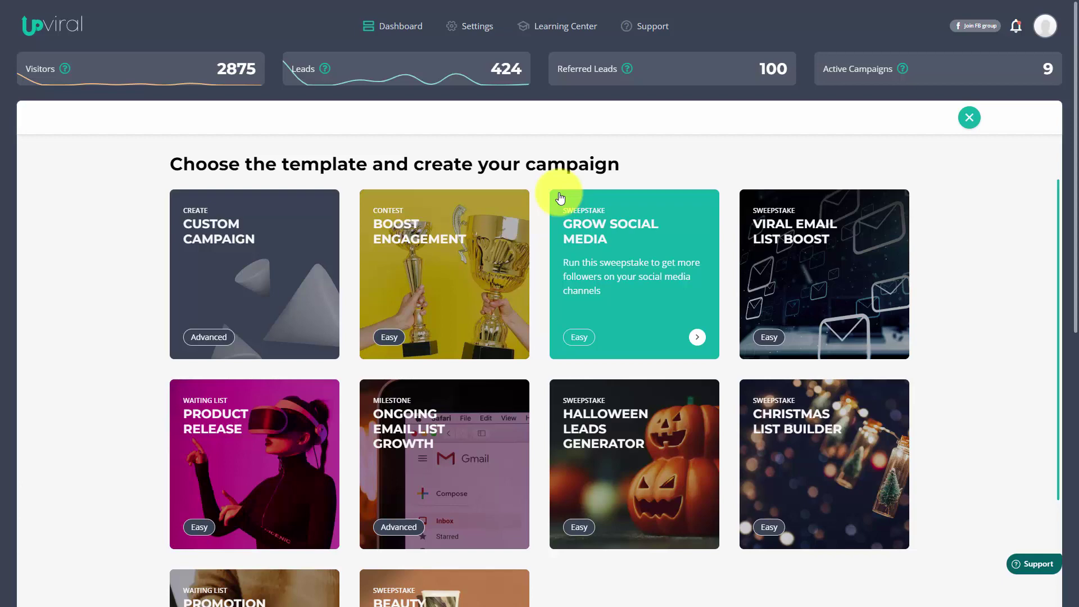
scroll(560, 198, "down", 1)
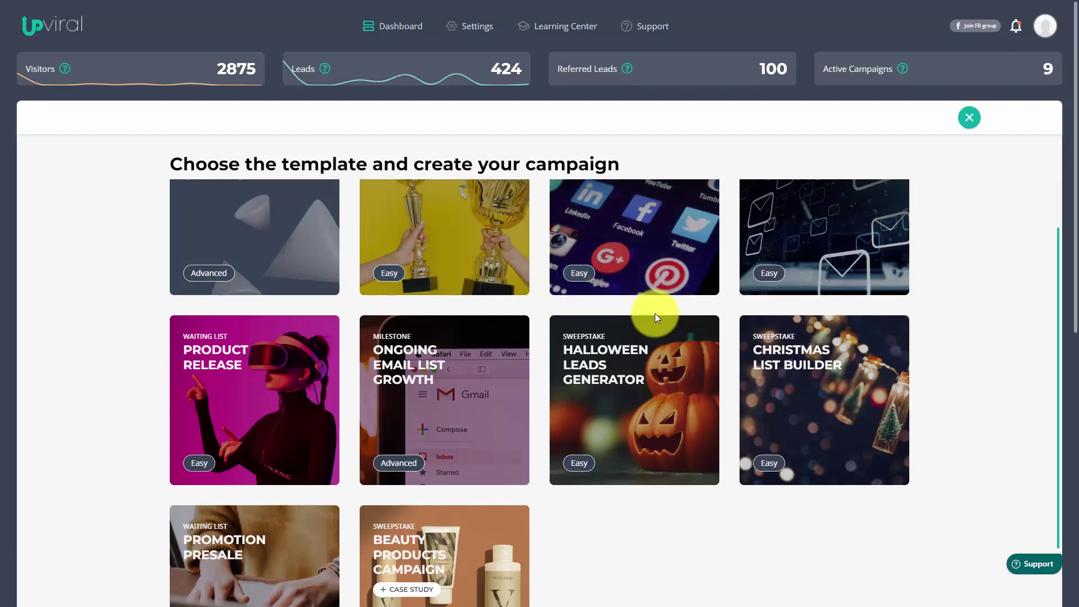
scroll(647, 313, "down", 1)
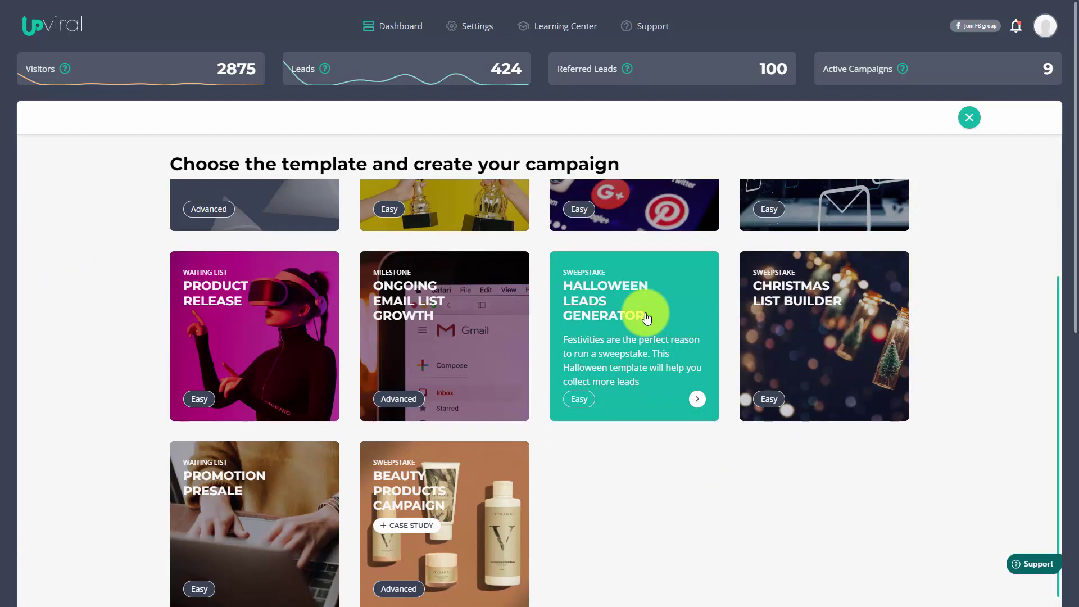
scroll(646, 315, "up", 2)
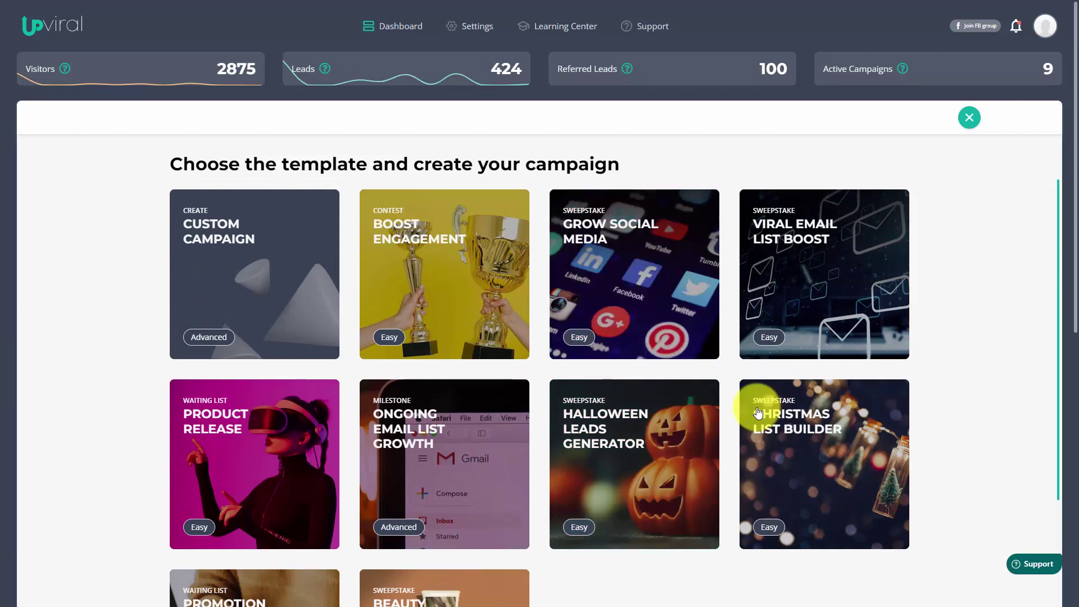
left_click(260, 283)
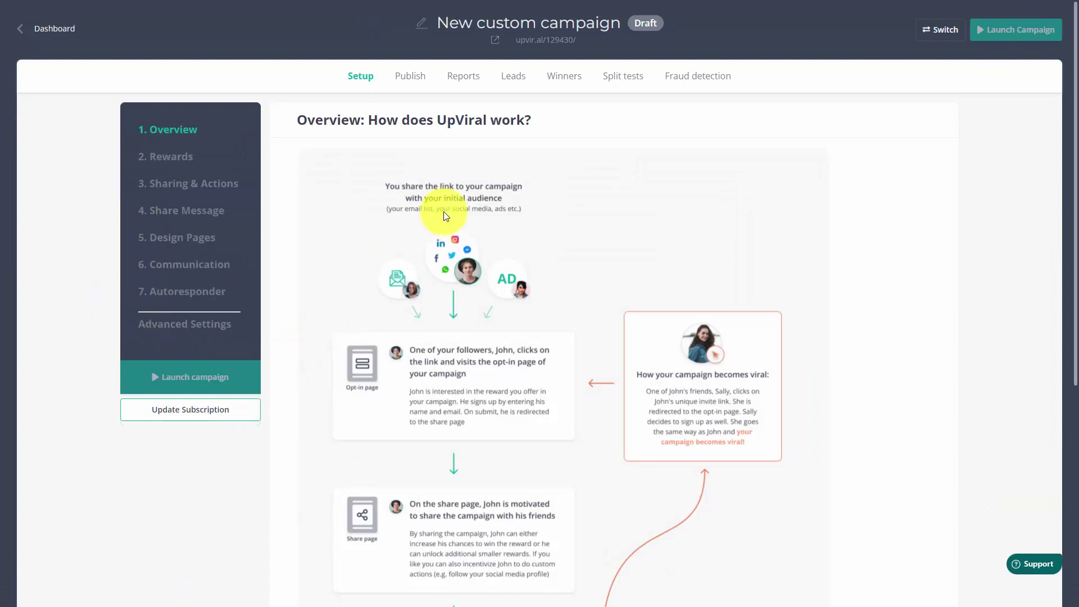
Read the overview of how an UpViral campaign works, and open the campaign's Rewards setup.
scroll(455, 181, "down", 2)
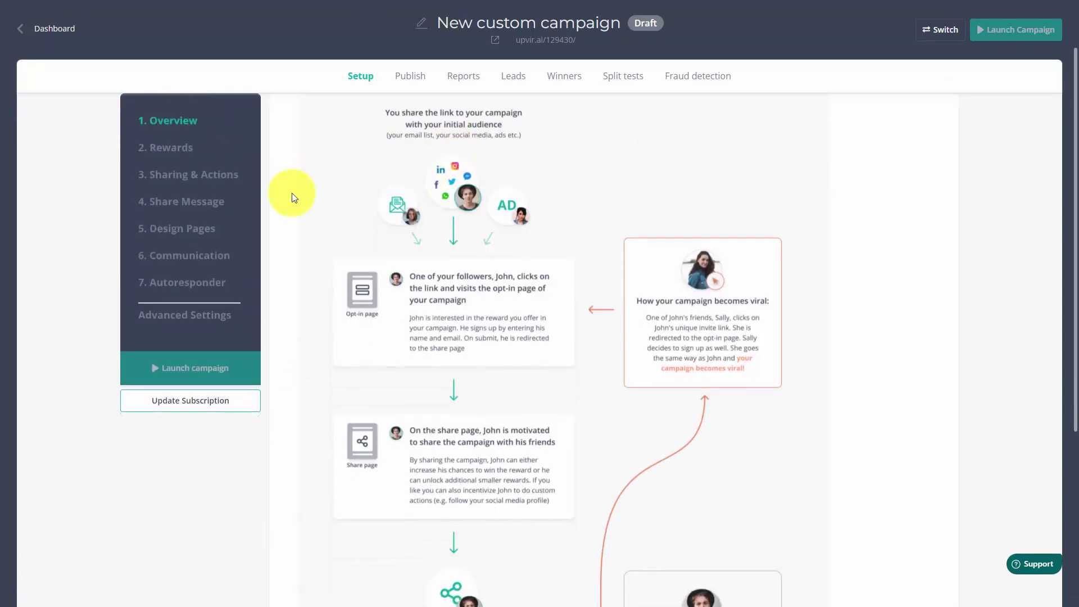
scroll(292, 193, "up", 2)
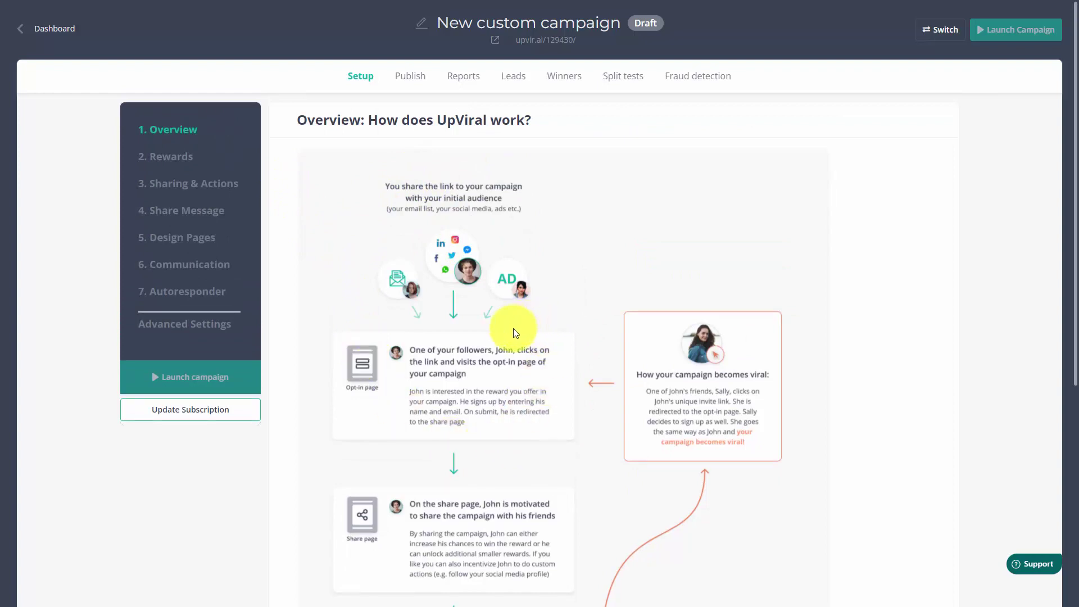
scroll(488, 392, "down", 6)
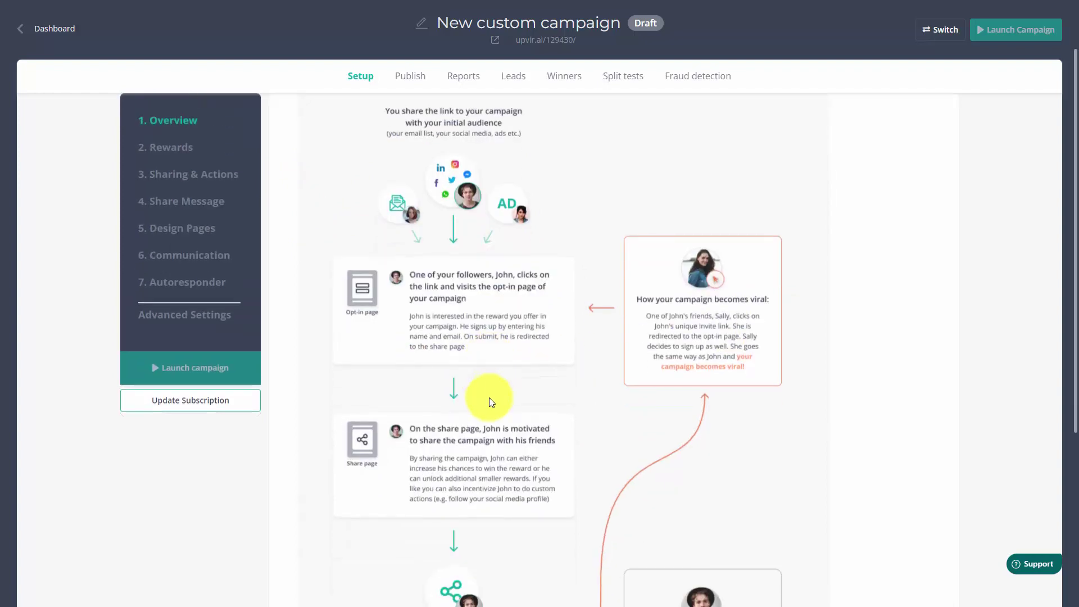
scroll(489, 402, "up", 6)
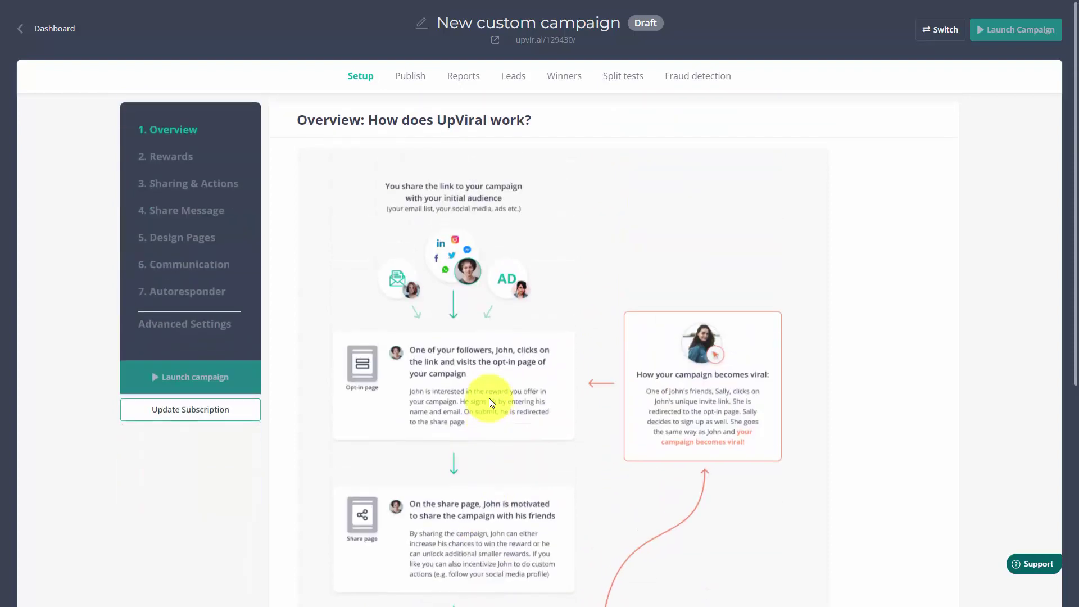
left_click(176, 163)
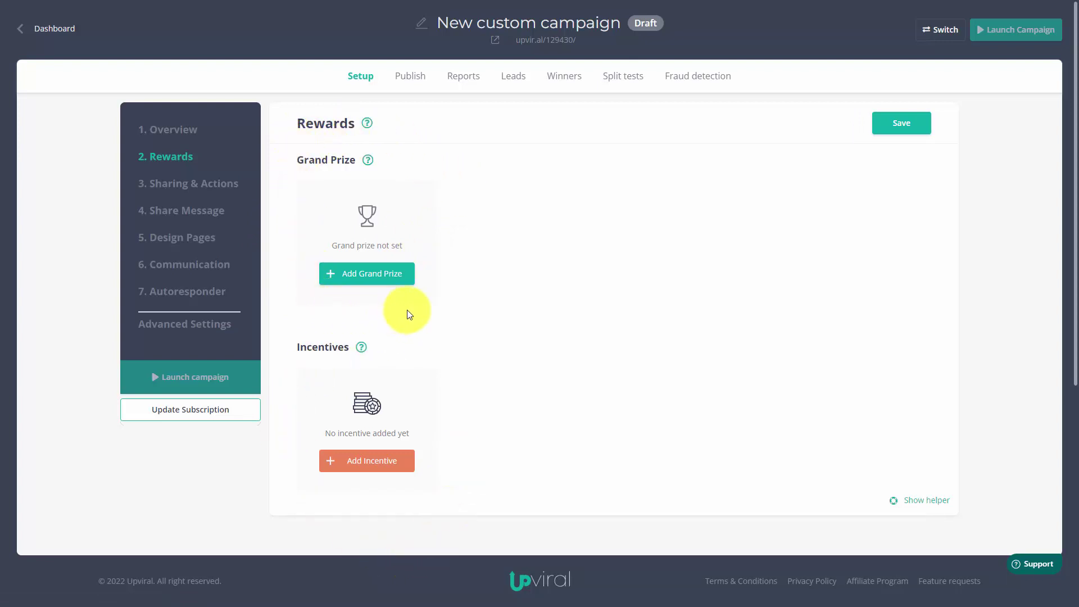
Start a new incentive, compare the available incentive types, and choose Coupon Code.
left_click(361, 468)
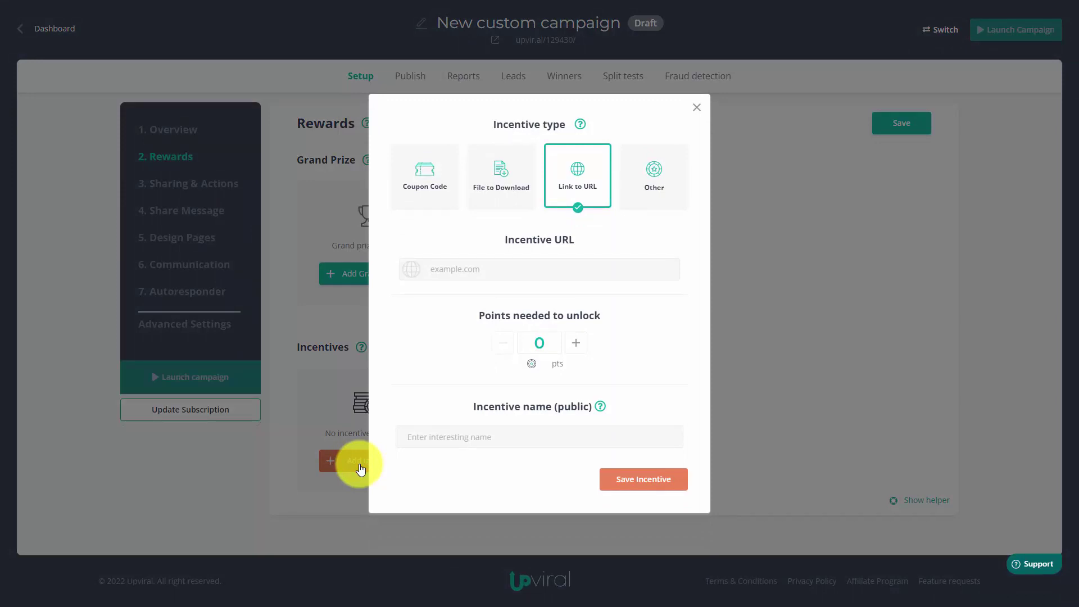
left_click(425, 176)
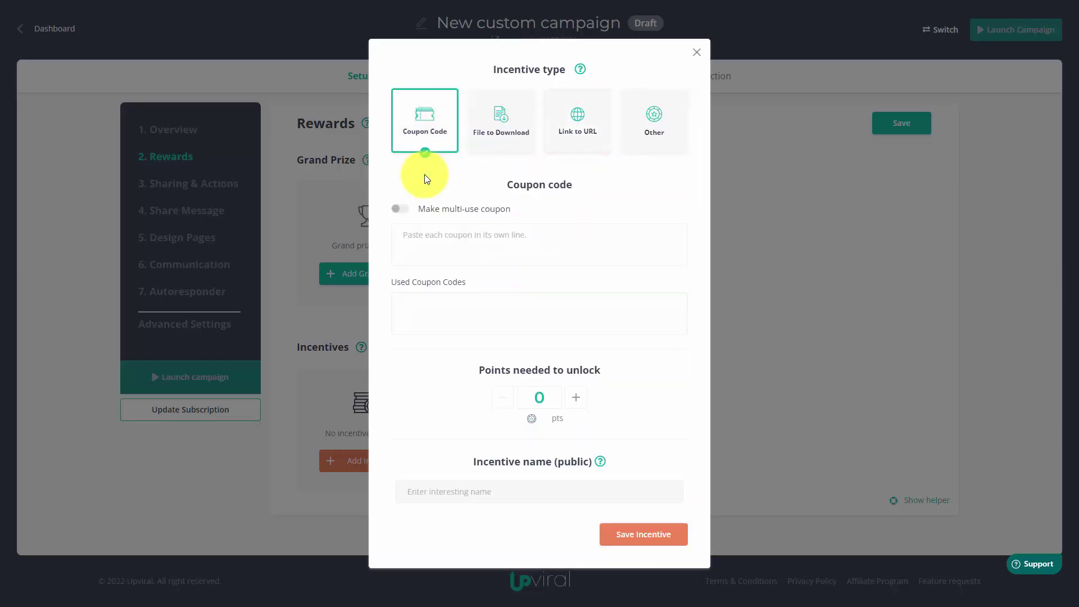
left_click(492, 118)
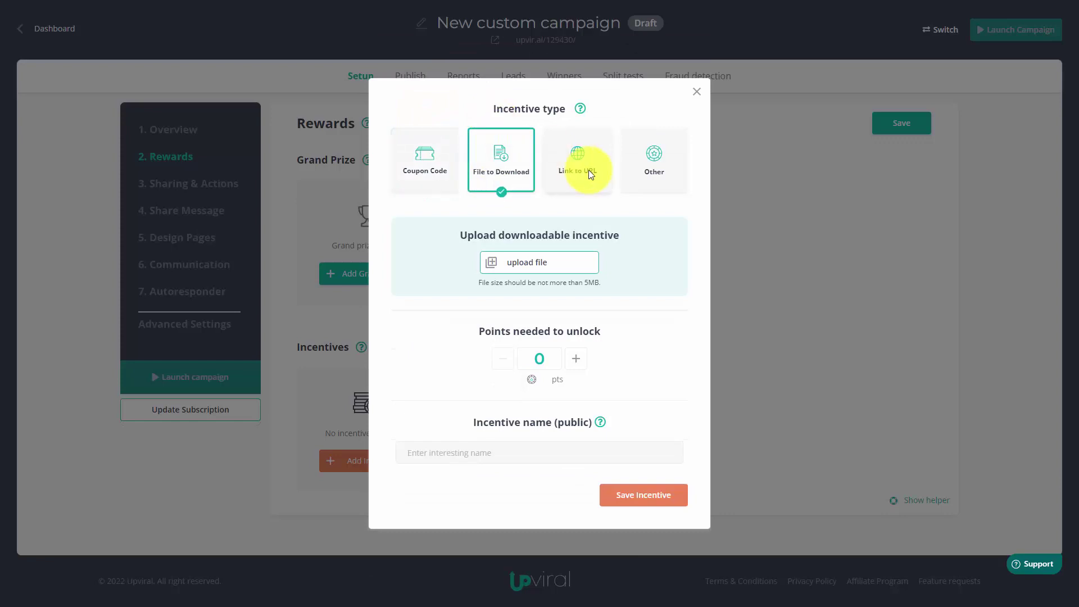
left_click(582, 155)
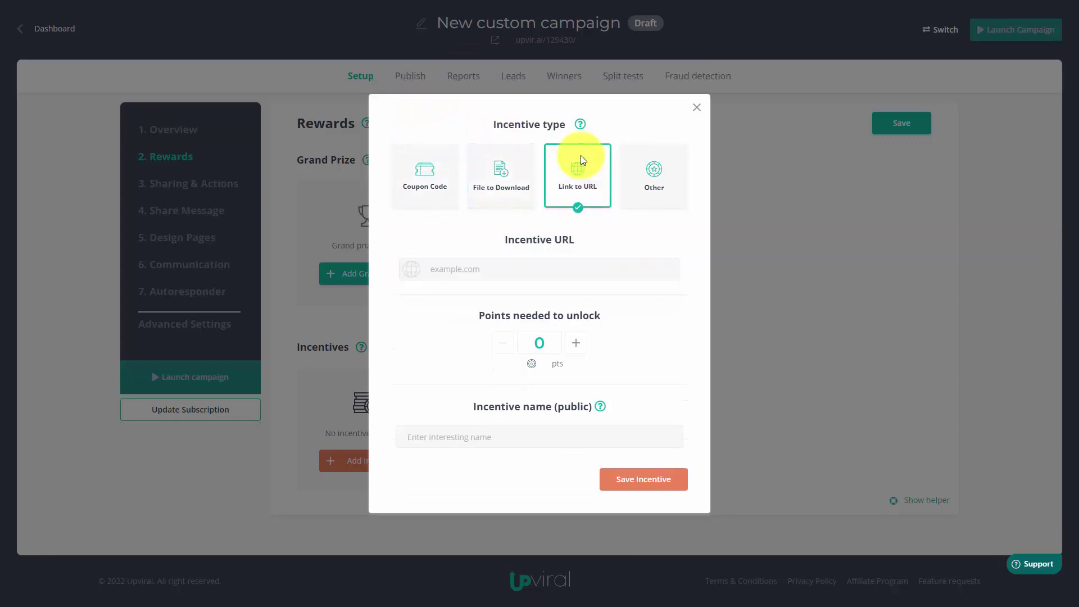
left_click(663, 167)
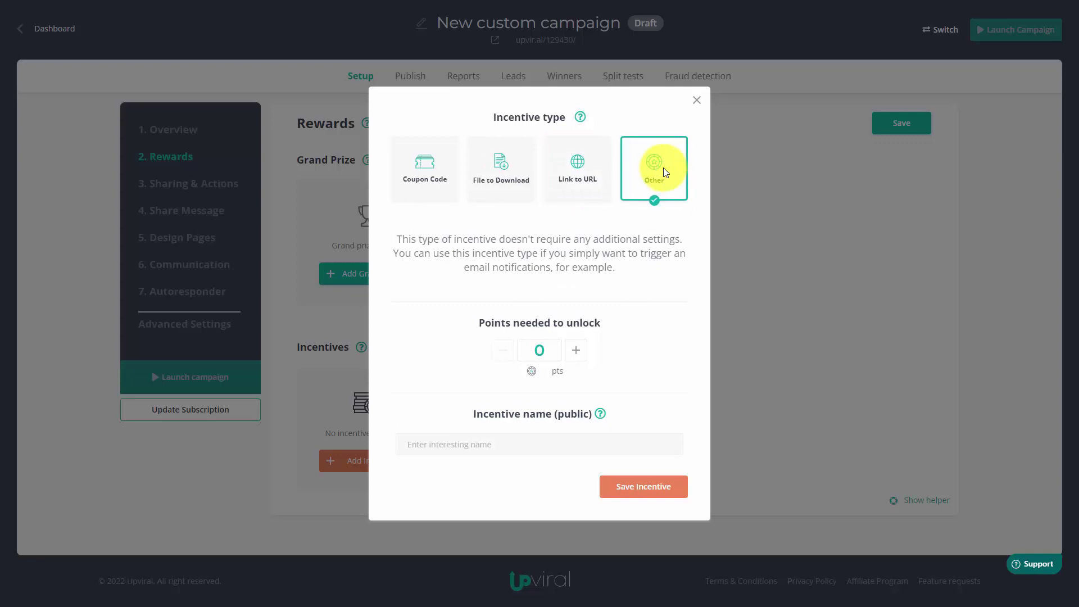
left_click(425, 168)
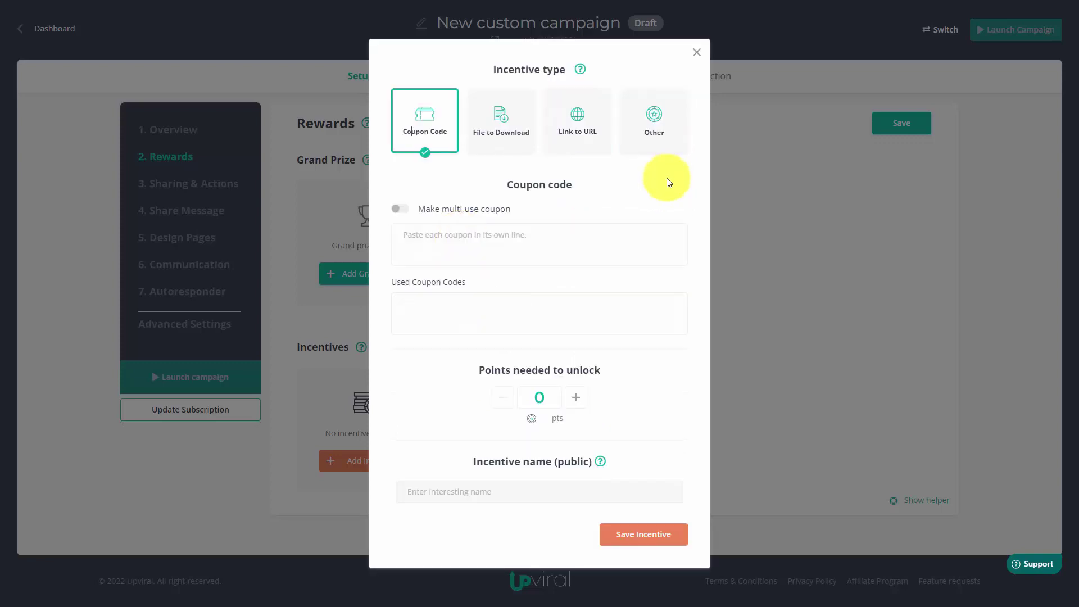
Make the coupon multi-use and enter "tutorialvidscoupon" as its coupon code.
left_click(407, 213)
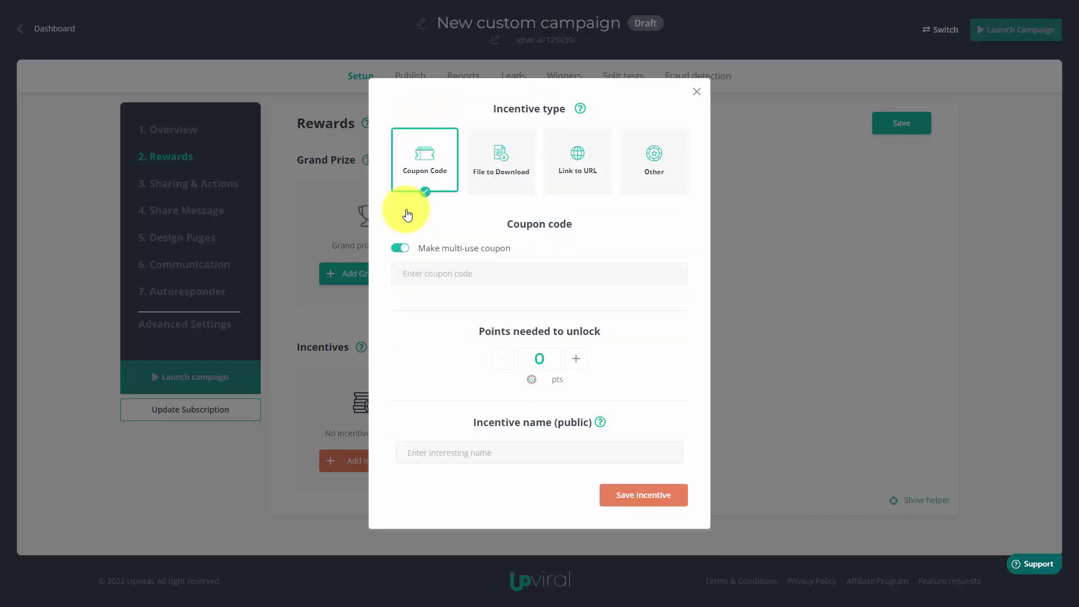
left_click(424, 274)
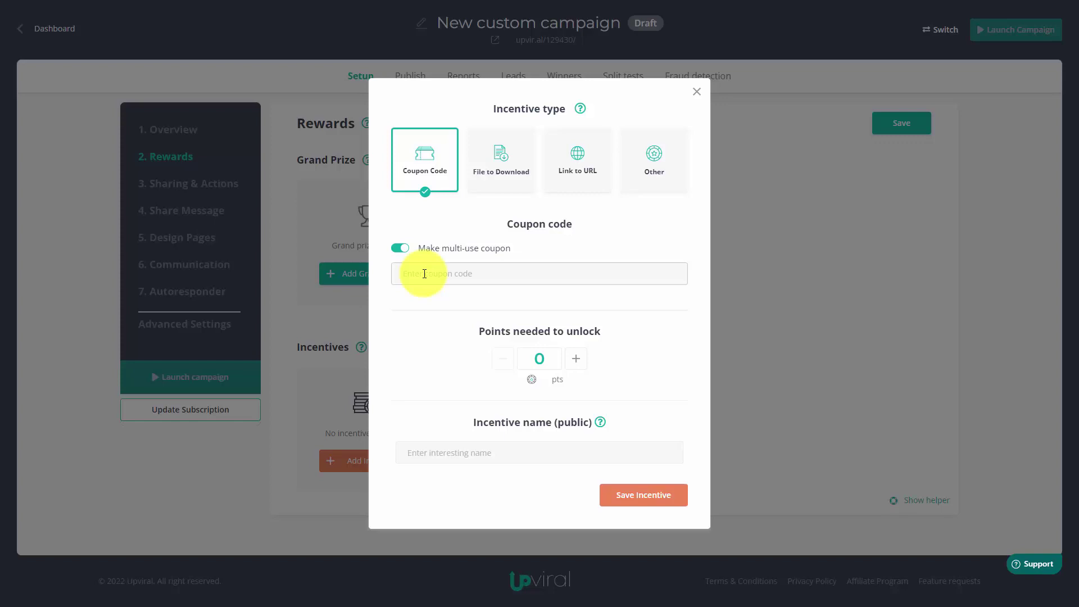
type("tutorialvidscoupon")
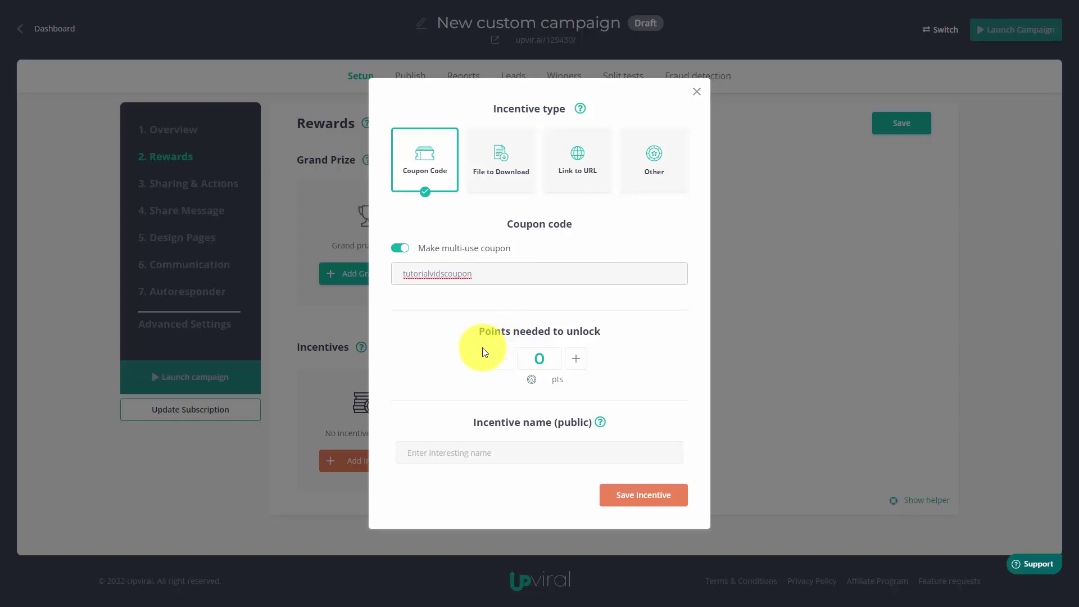
Set the points needed to unlock the coupon incentive to 5.
left_click(579, 364)
left_click(579, 364)
left_click(580, 364)
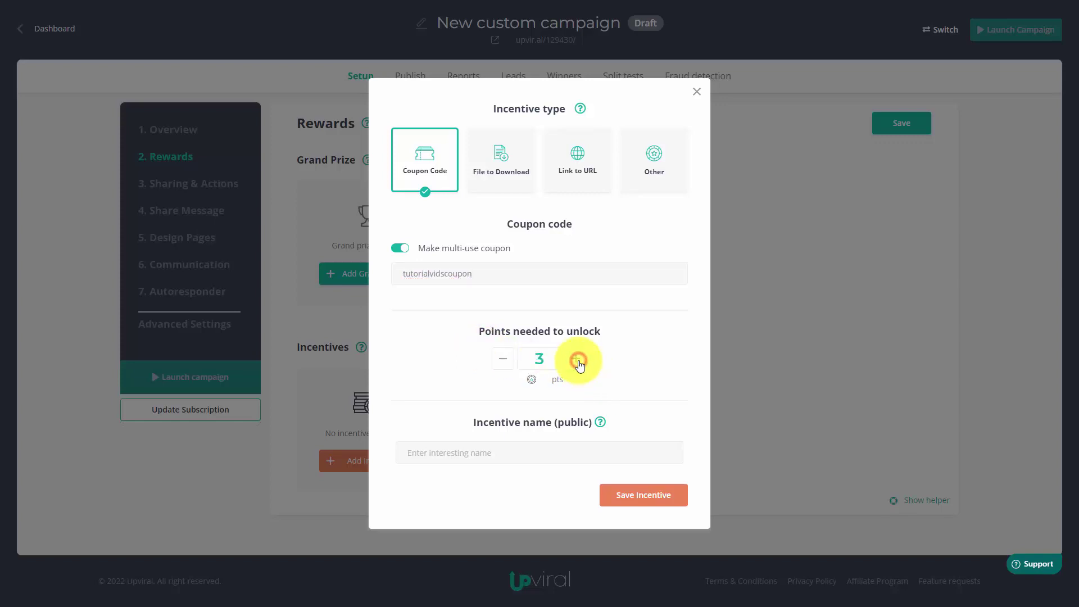
left_click(580, 365)
left_click(580, 364)
Name the coupon incentive "Tutorial Videos 50% Off" and save it.
left_click(478, 461)
type("Tutorial Videos 50% Off")
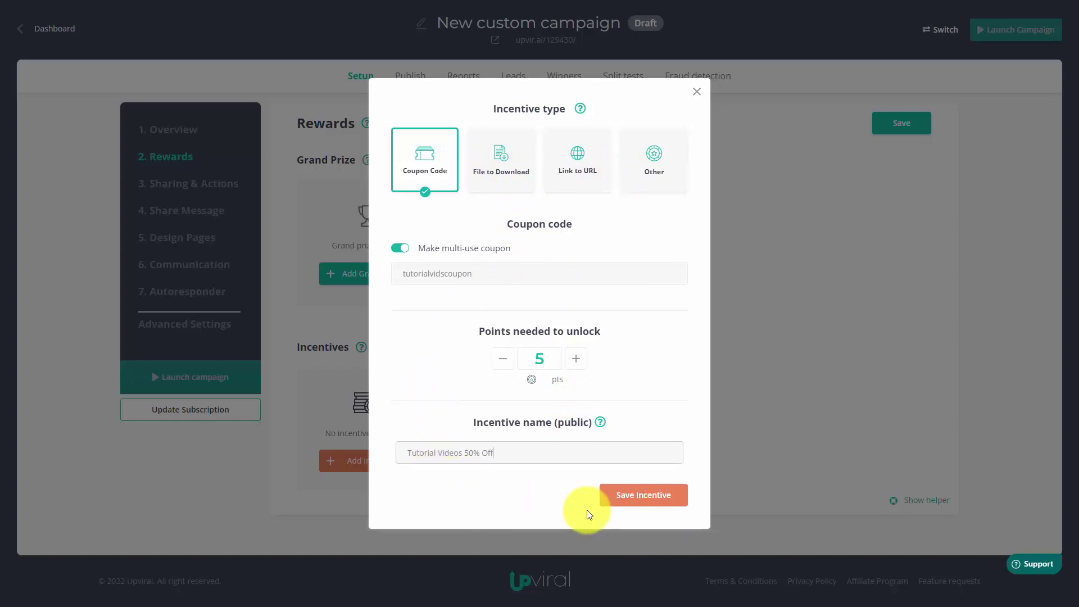
left_click(627, 500)
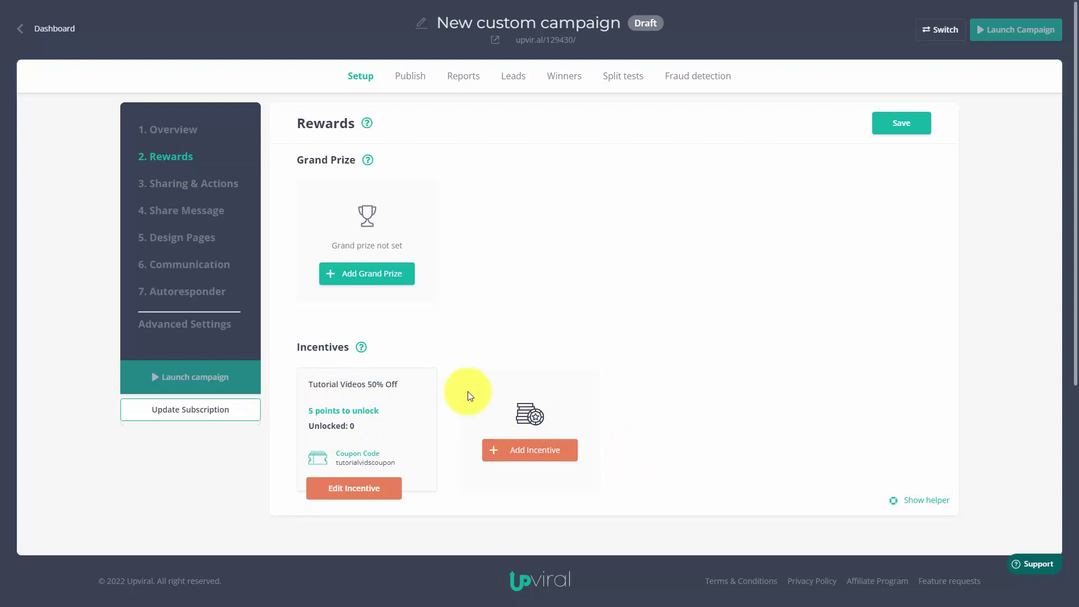
Start a second incentive of the Link to URL type and enter the support page's web address as its URL.
left_click(511, 451)
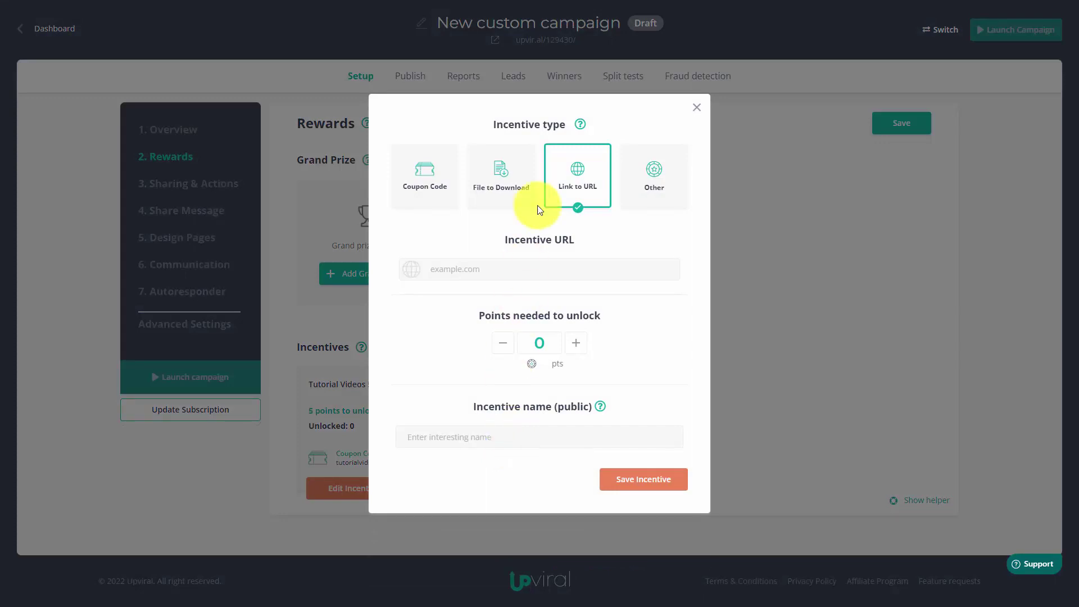
left_click(510, 274)
type("http://thomasduncanone.com/support")
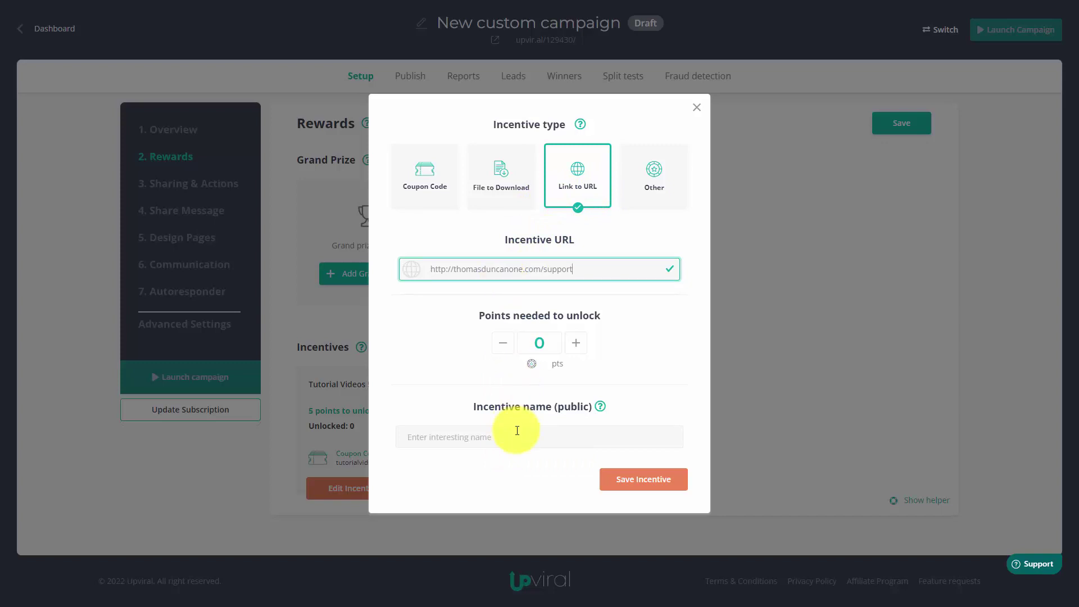
Save the link incentive as "One on One Coaching for 15 Minutes" with 10 points needed to unlock it.
left_click(577, 347)
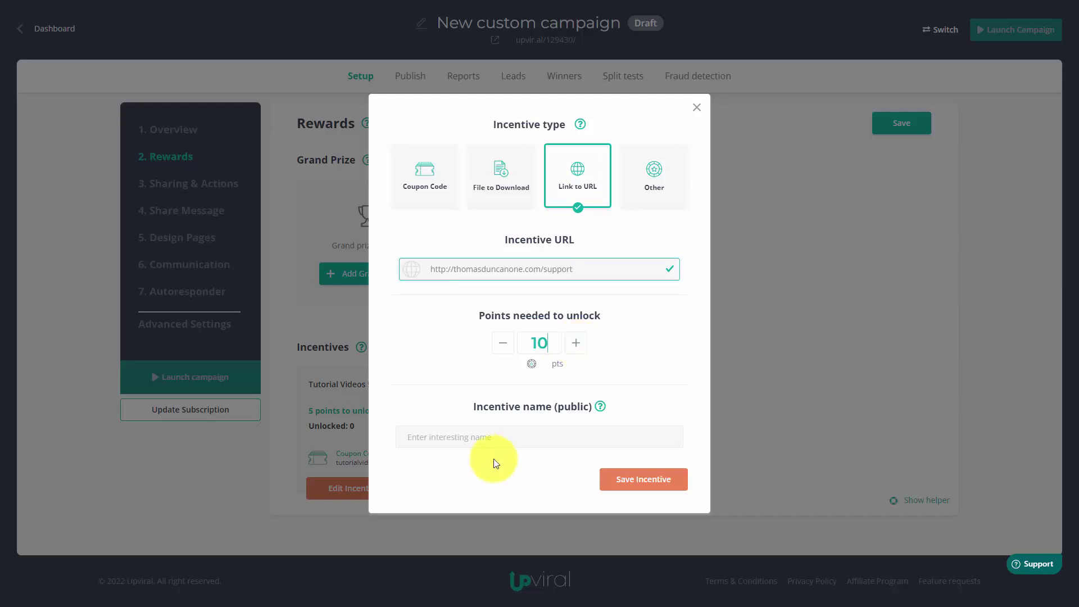
left_click(489, 444)
left_click(506, 459)
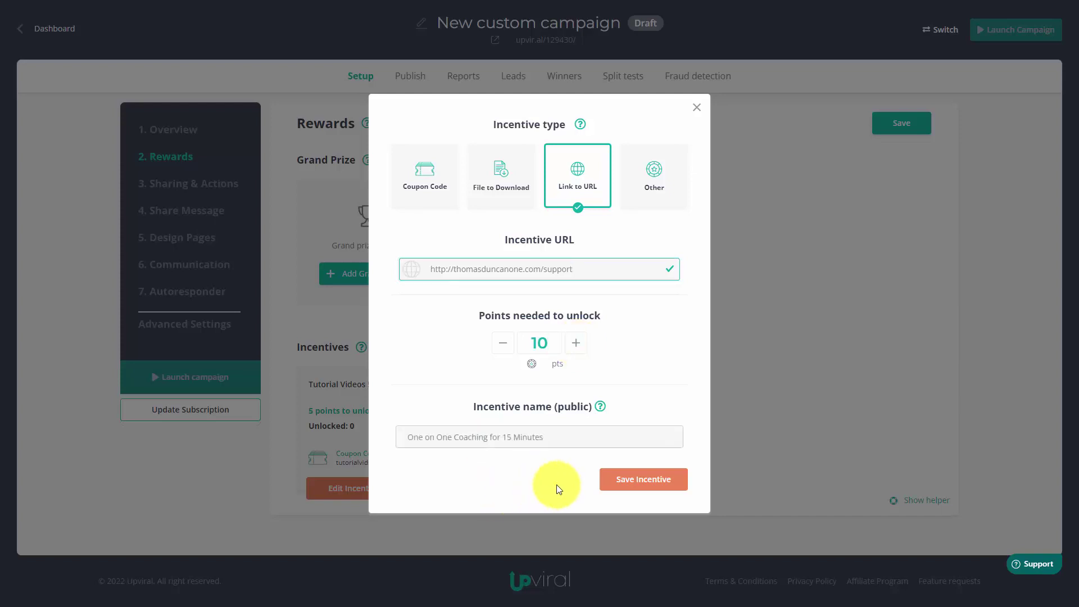
left_click(630, 482)
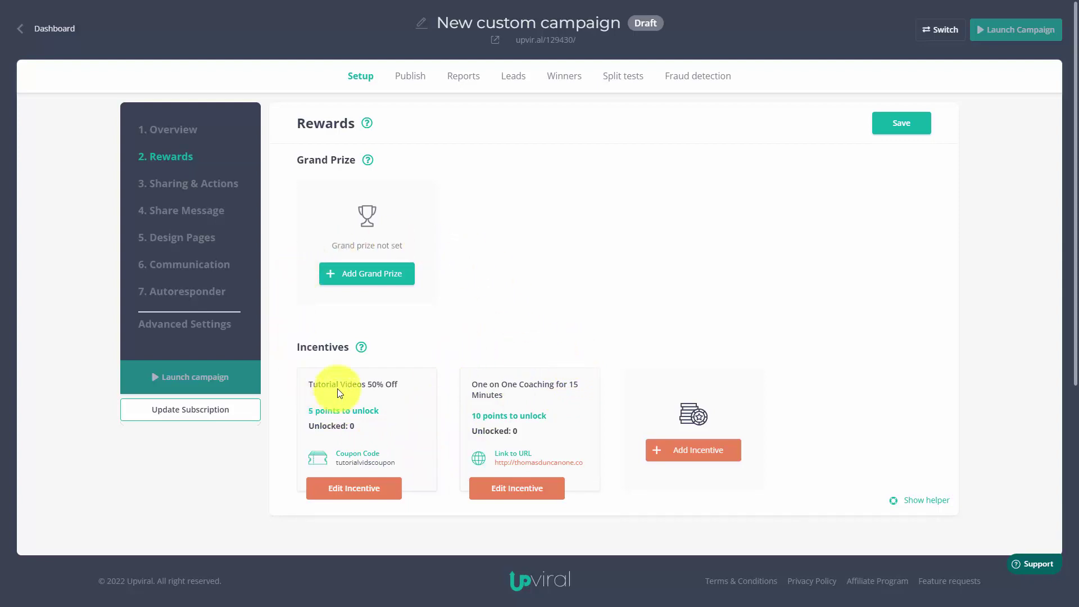
Start adding a grand prize, compare the winner selection methods, and choose Most points win.
left_click(365, 276)
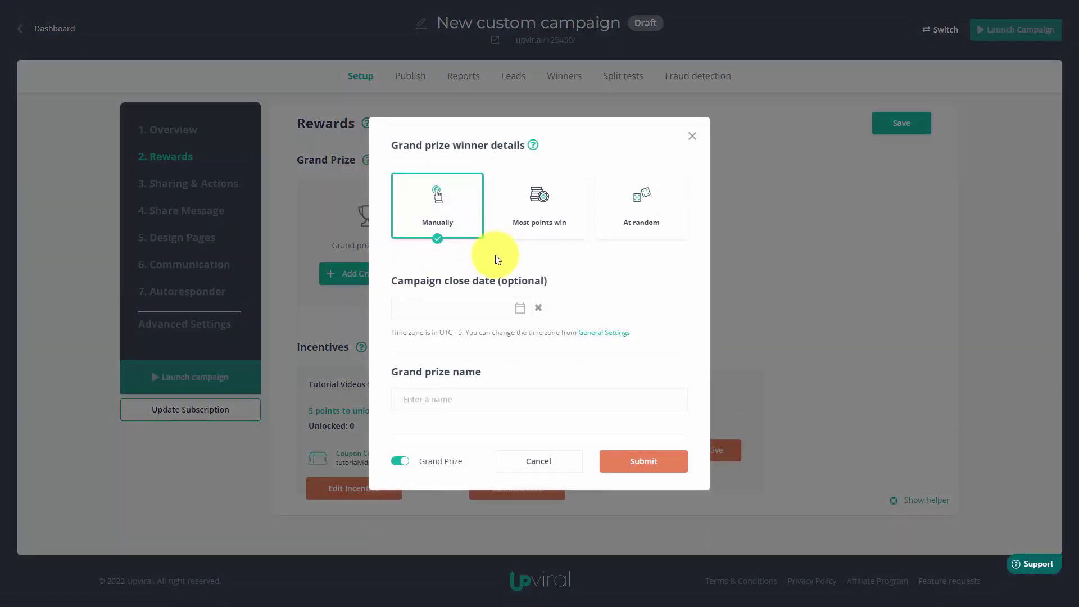
left_click(542, 208)
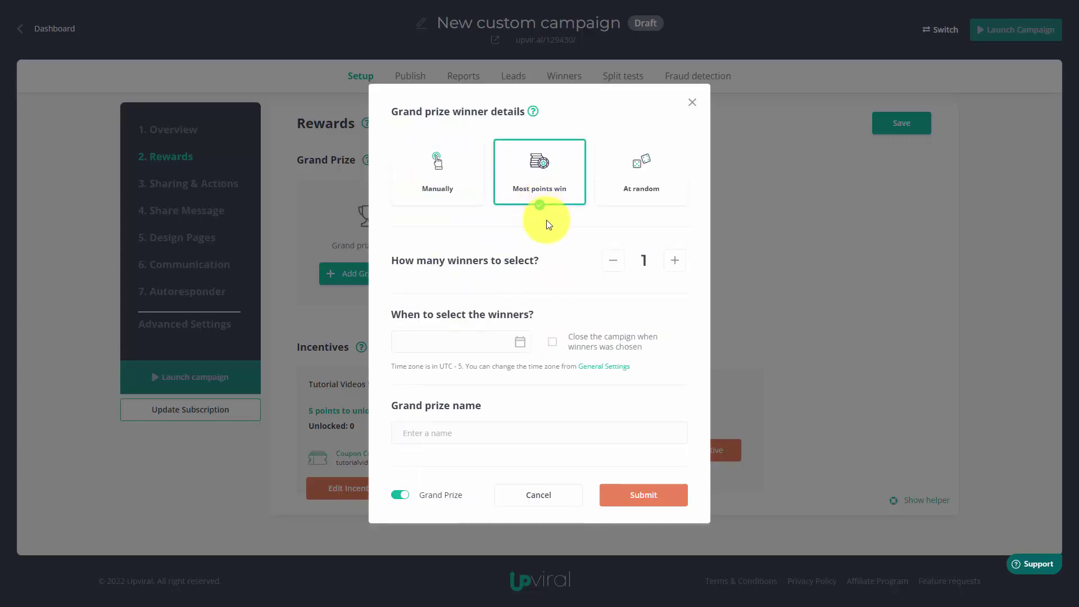
left_click(648, 172)
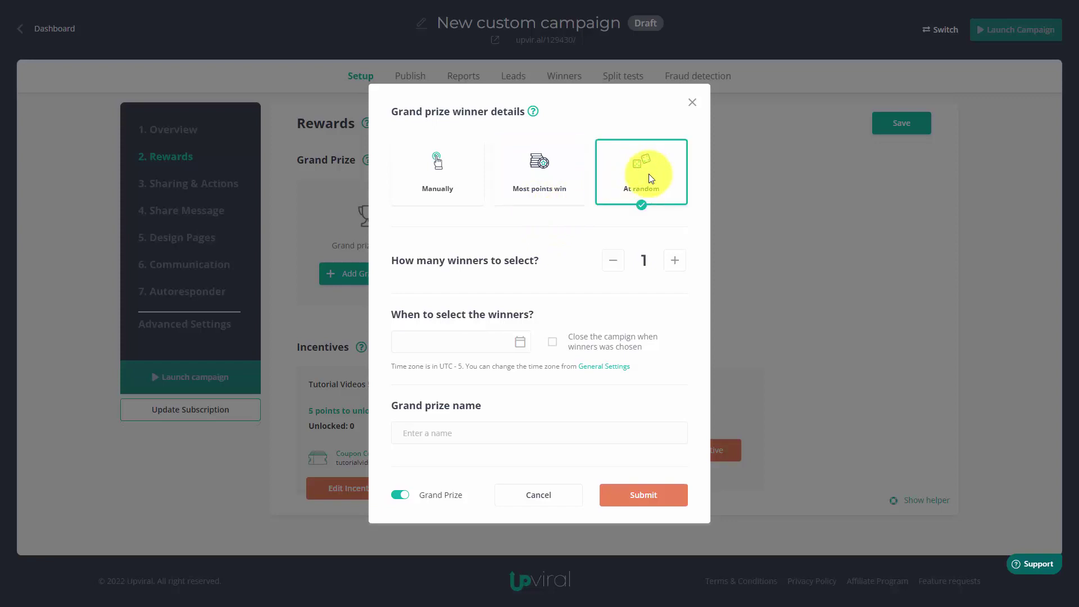
left_click(434, 163)
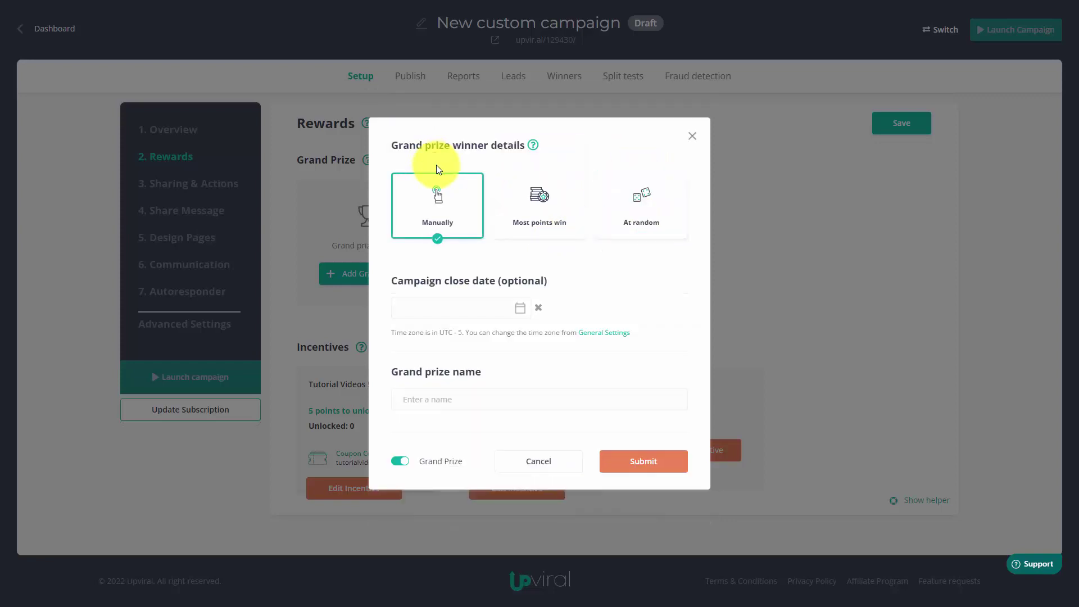
left_click(531, 202)
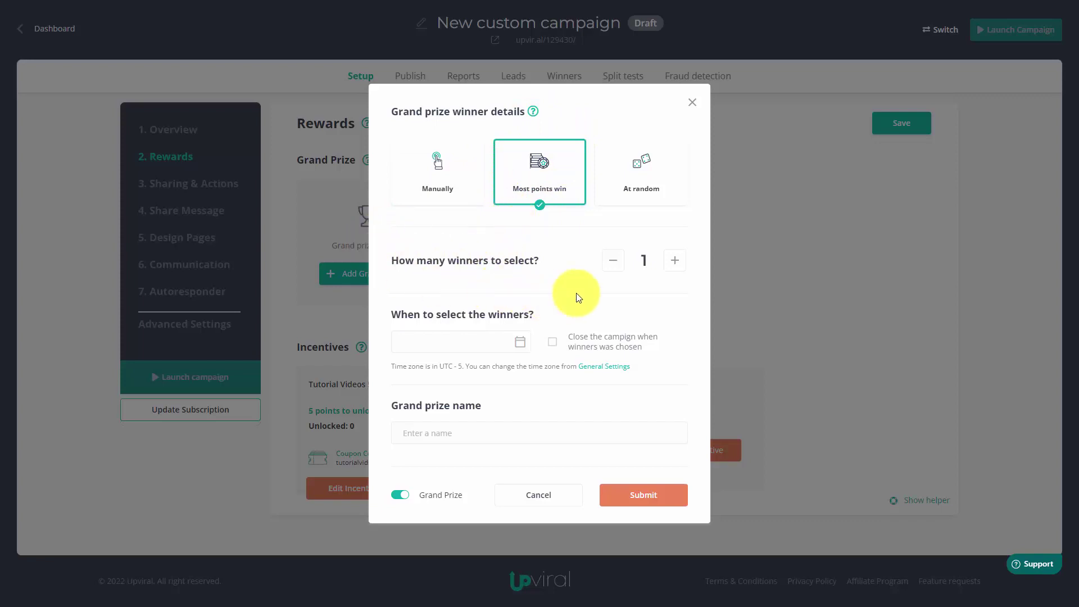
Schedule the selection of 2 winners for June 4th 2022 16:20, with the campaign closing when they are chosen.
left_click(675, 261)
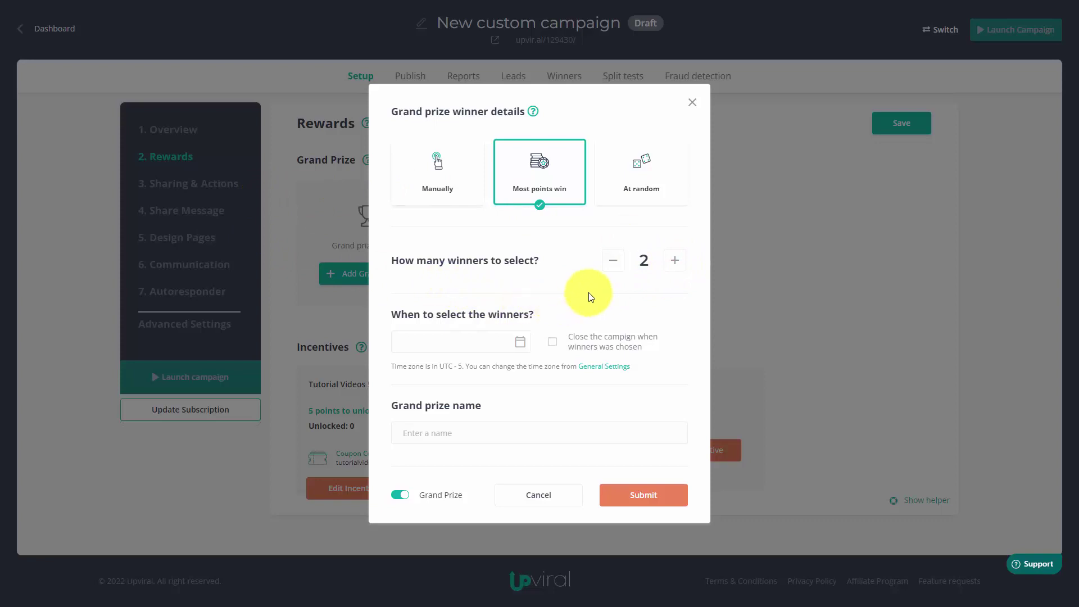
left_click(505, 346)
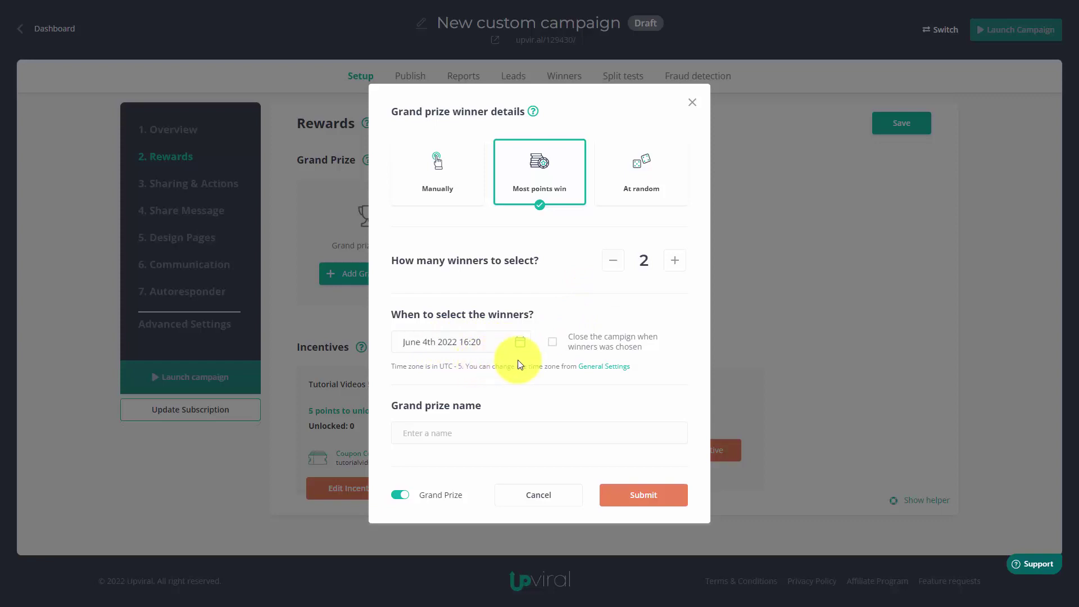
left_click(552, 342)
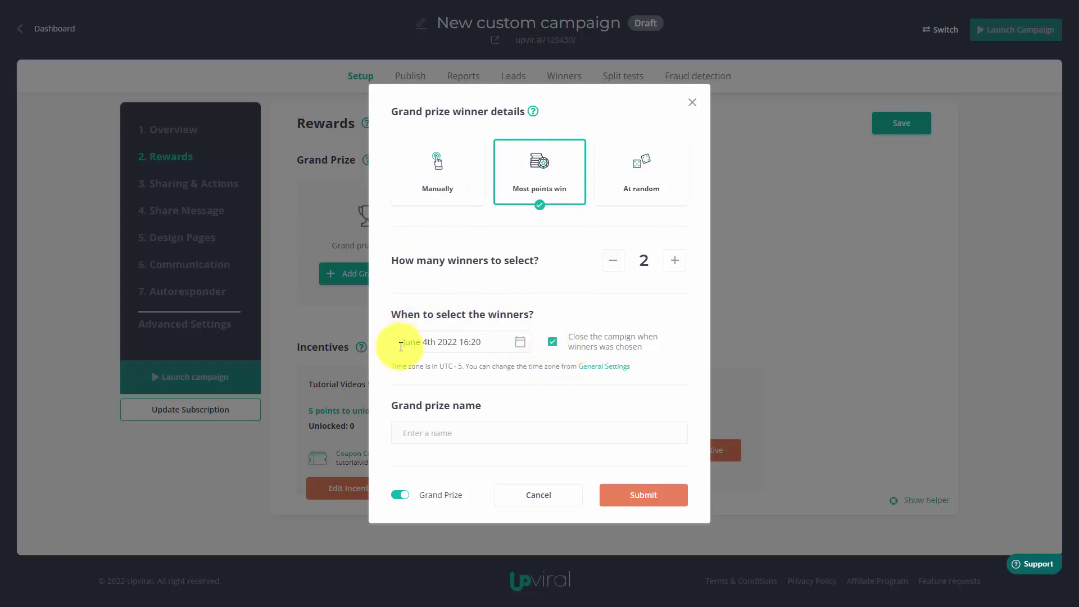
Name the grand prize "Free Access to Our Next Course" and submit it.
left_click(450, 441)
type("Free Access to Our Next Course")
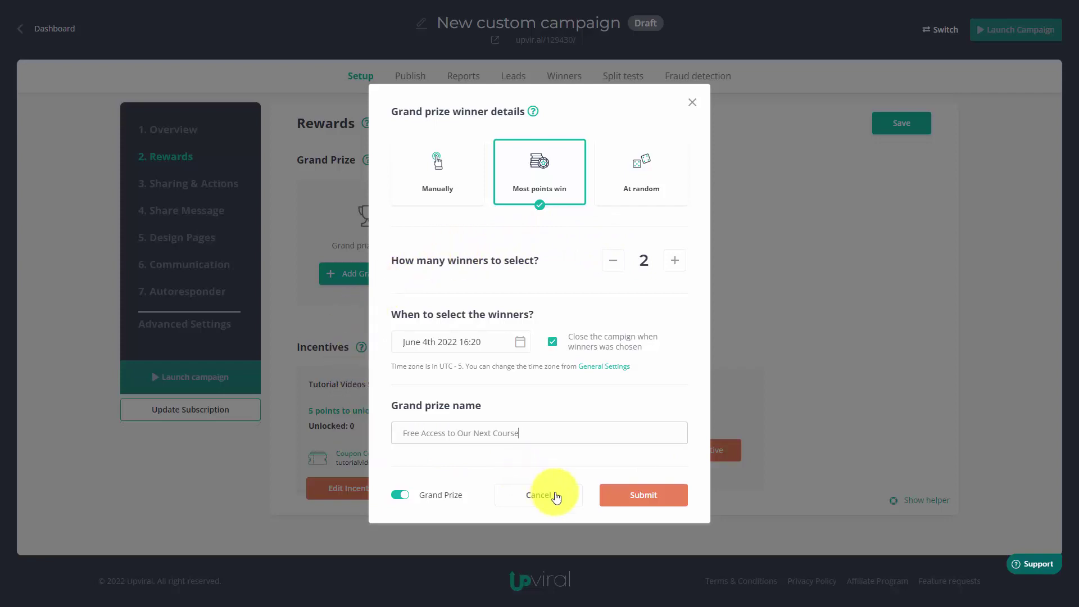
left_click(624, 494)
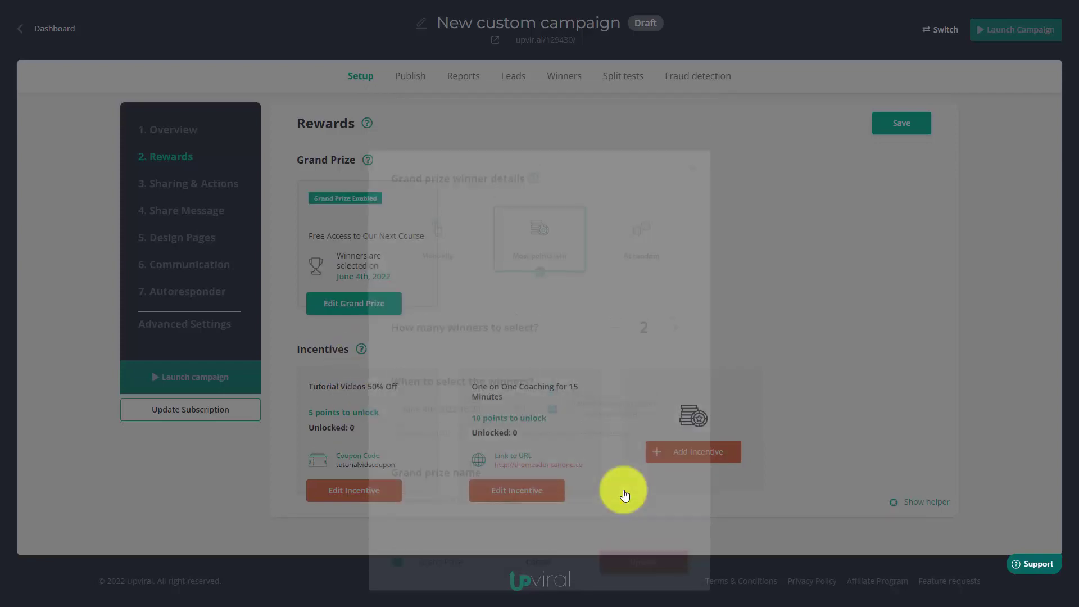